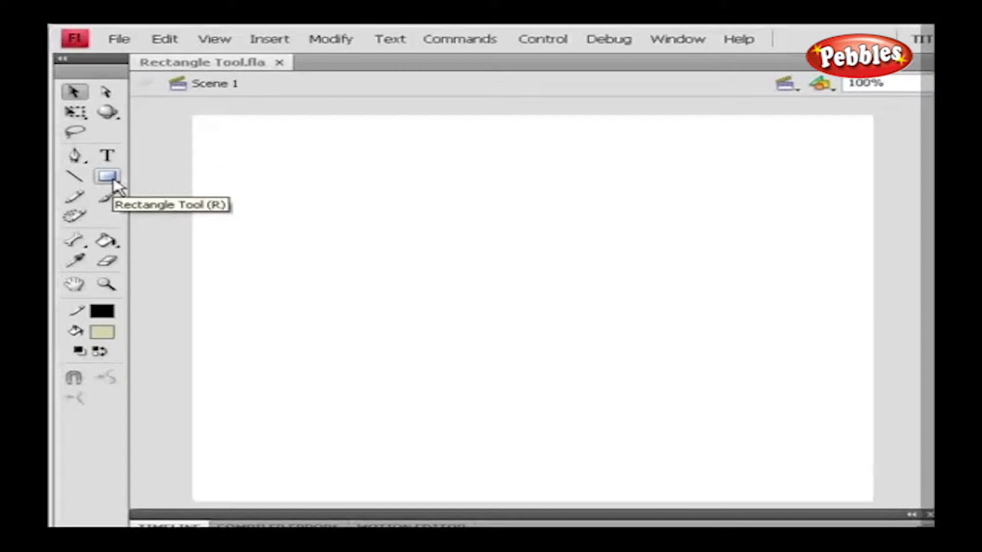
Step: Draw a rectangle in the middle of the stage with the Rectangle tool
left_click(107, 176)
left_click_drag(394, 230, 576, 352)
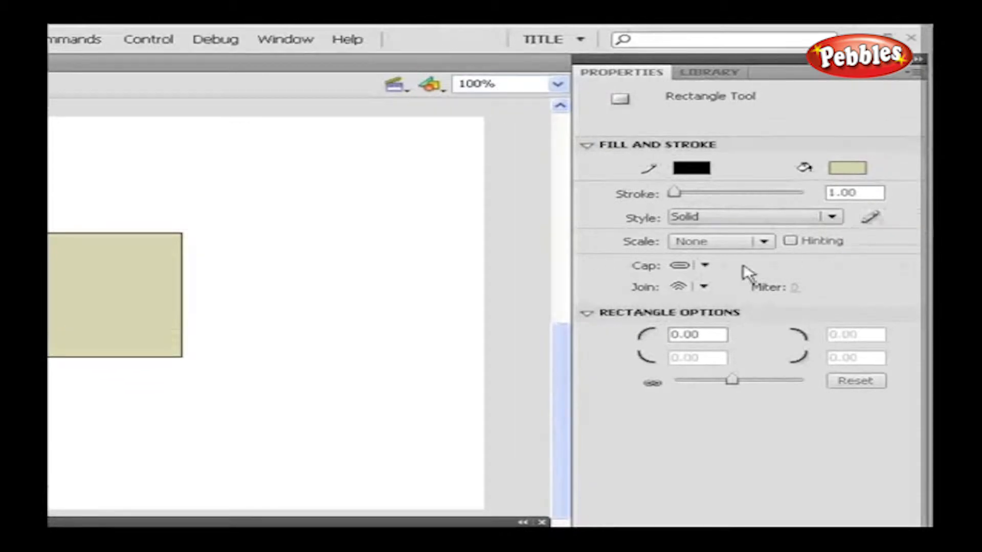
Step: Choose Round for the stroke's cap, Round for its join and None for its scale
left_click(705, 265)
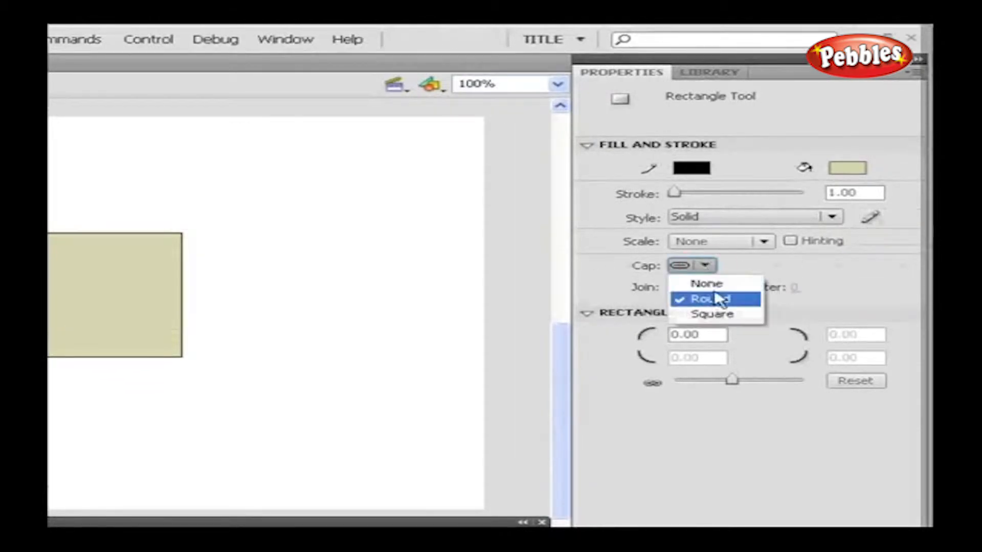
left_click(718, 297)
left_click(704, 287)
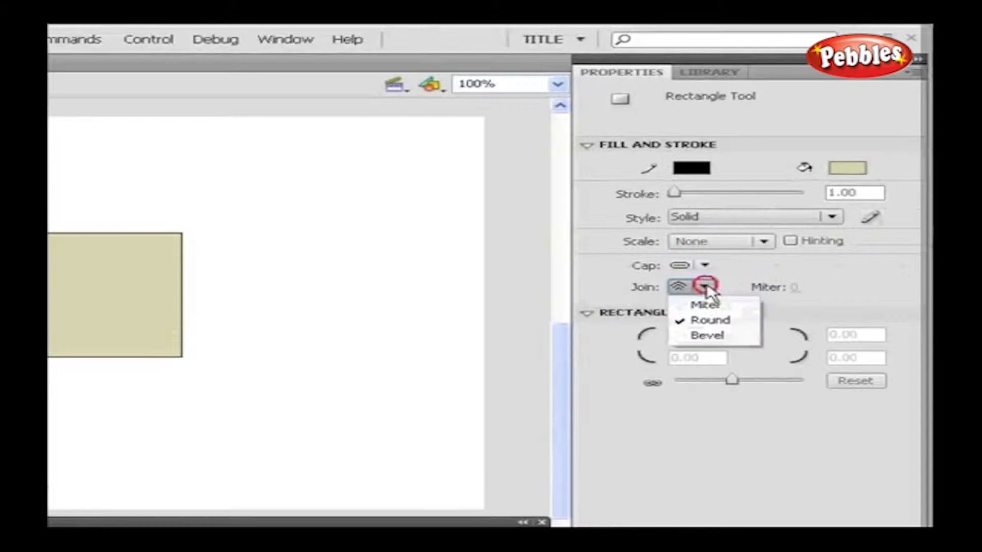
left_click(710, 322)
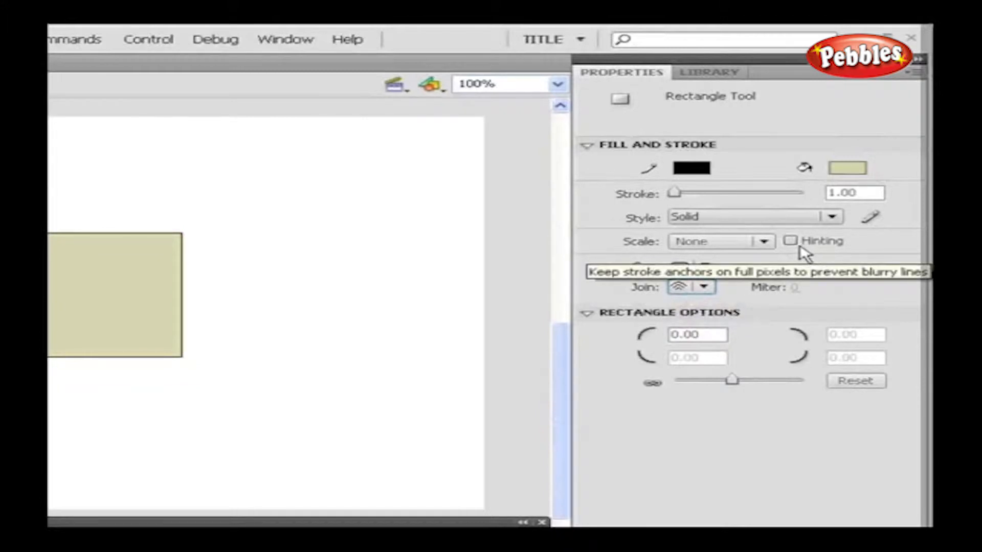
left_click(716, 245)
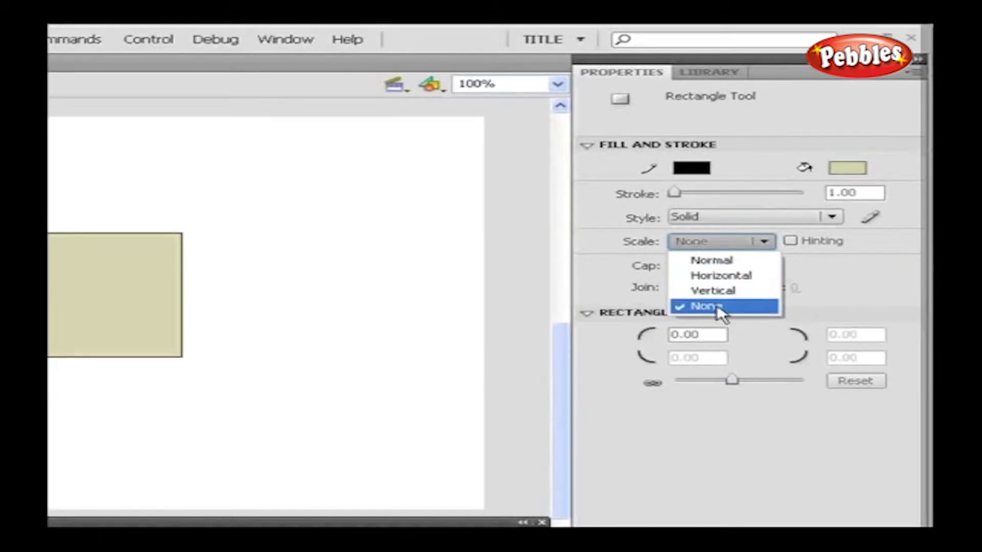
left_click(721, 306)
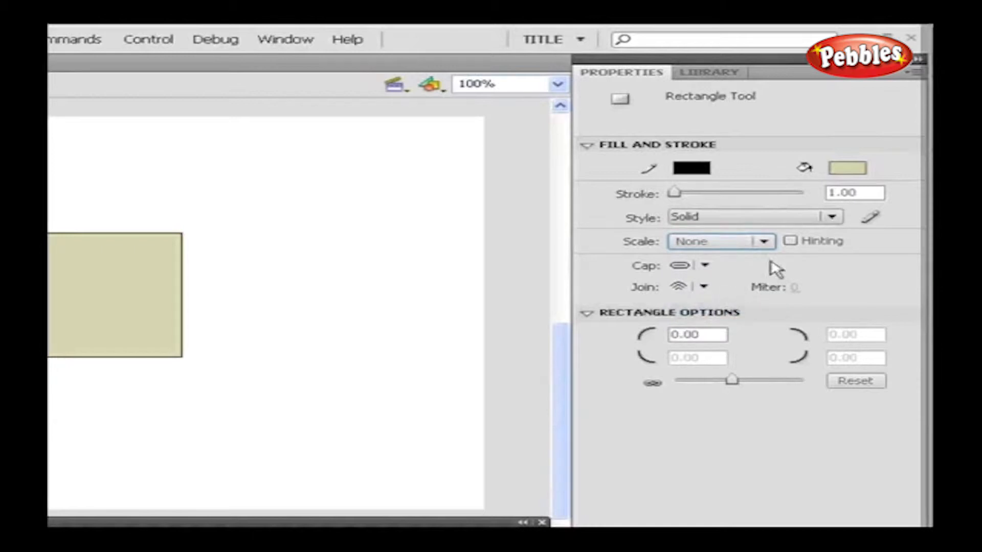
Step: Set the Rectangle tool's stroke colour to bright green, its fill to reddish brown and the stroke size to 3
left_click(848, 172)
left_click(831, 217)
left_click(793, 131)
left_click(787, 165)
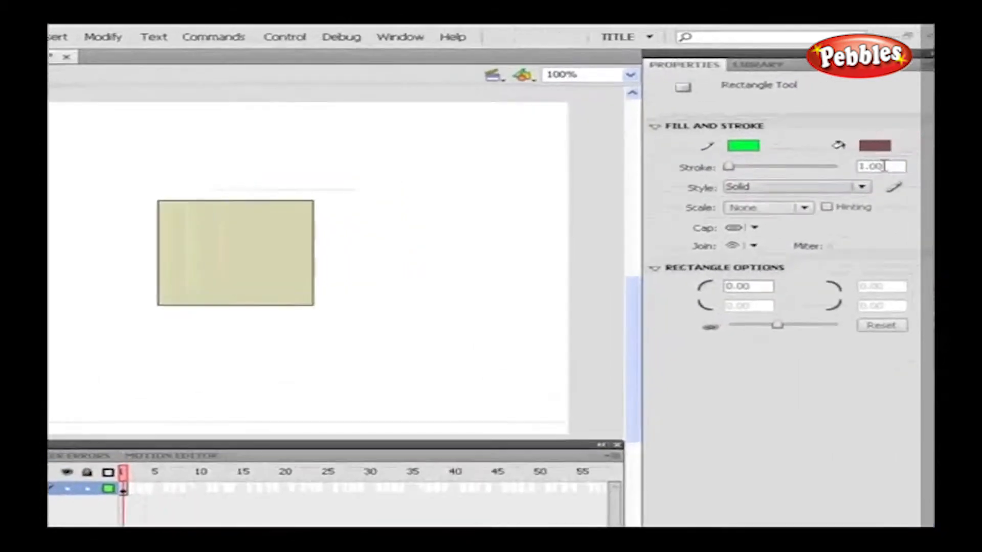
double_click(886, 166)
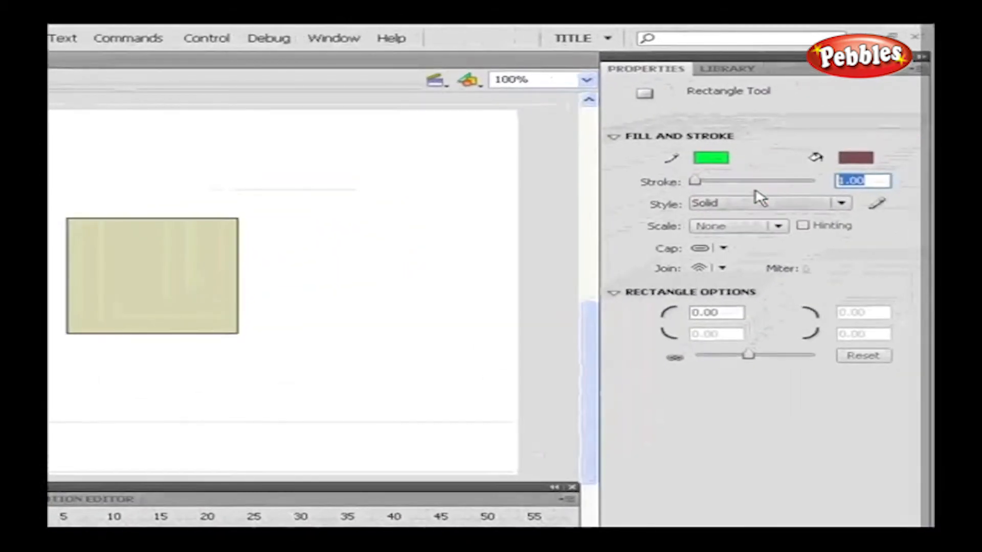
type("3")
Step: Customize the stroke style as Stipple with Small dot size, Varied Sizes dot variation and Sparse density
left_click(877, 204)
left_click(469, 295)
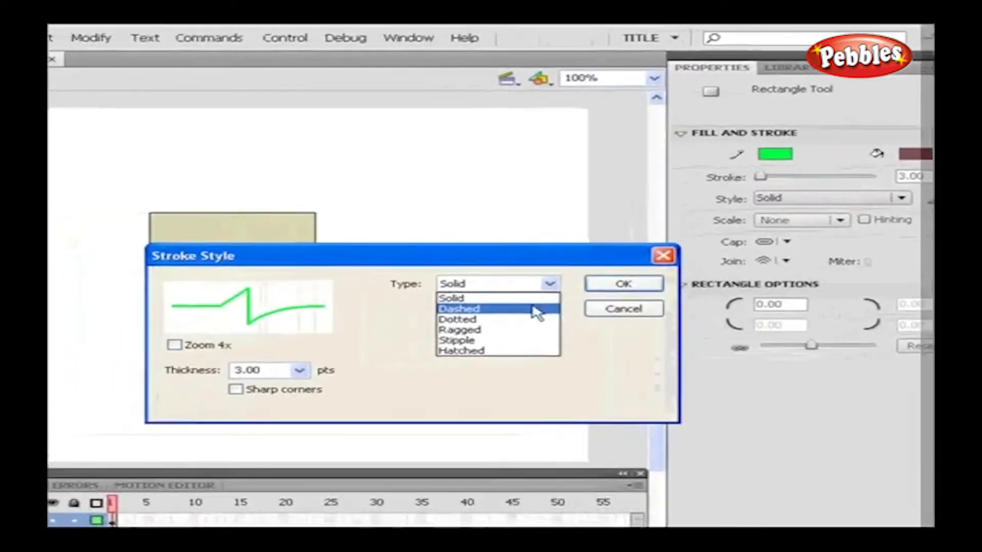
left_click(453, 350)
left_click(608, 301)
left_click(586, 321)
left_click(589, 318)
left_click(584, 350)
left_click(603, 335)
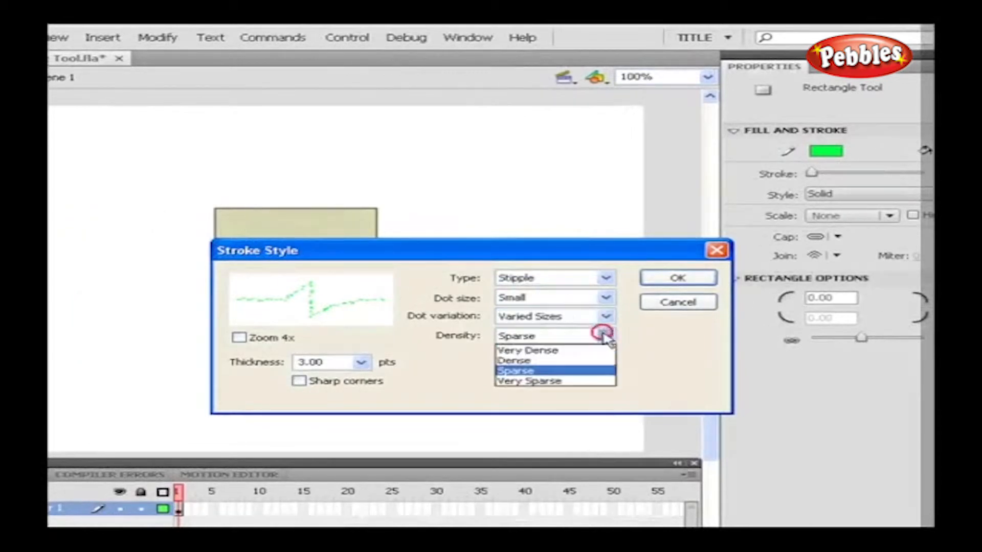
left_click(580, 371)
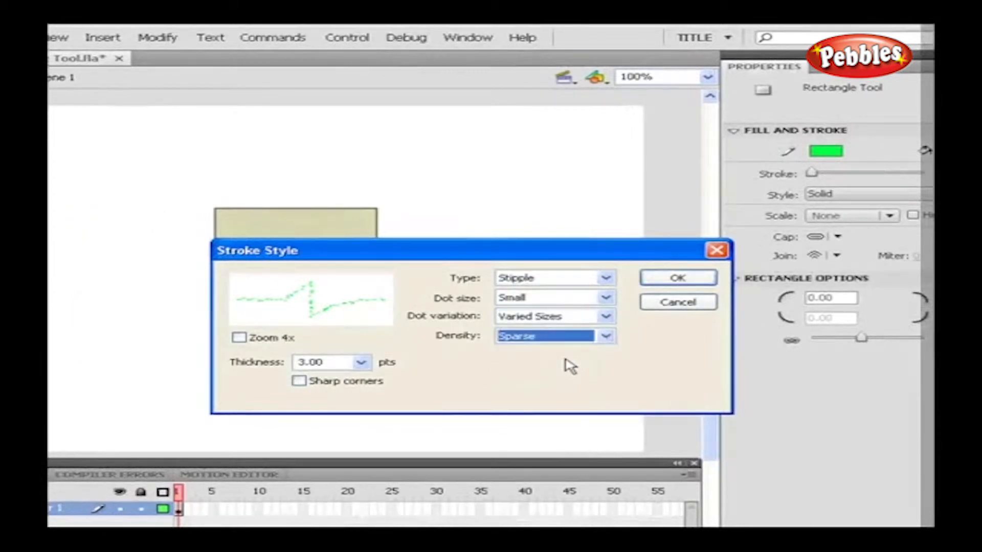
left_click(654, 282)
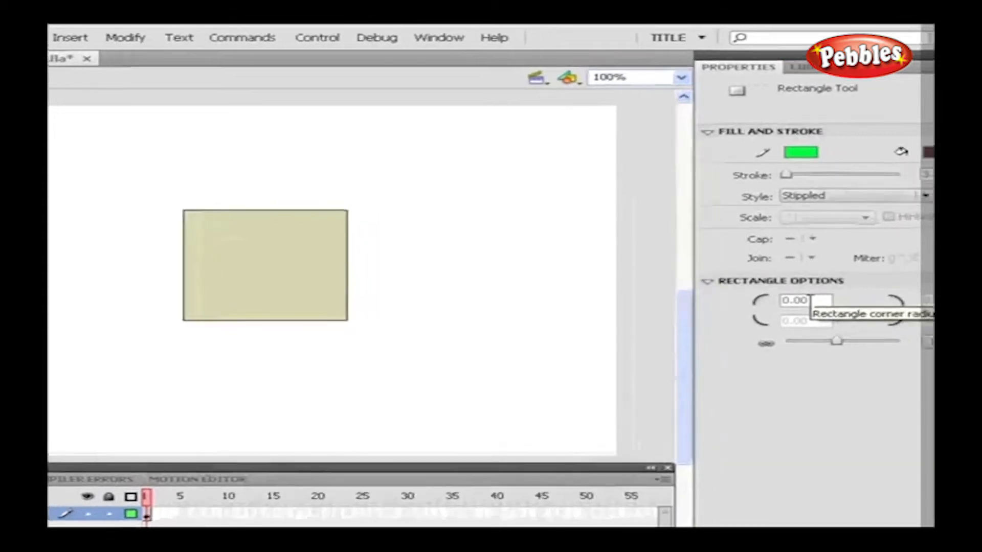
Step: Draw a rectangle with corner radius -10 beside the beige one, and a square-cornered rectangle below the beige one after resetting the radius
left_click_drag(834, 297, 762, 304)
type("-10")
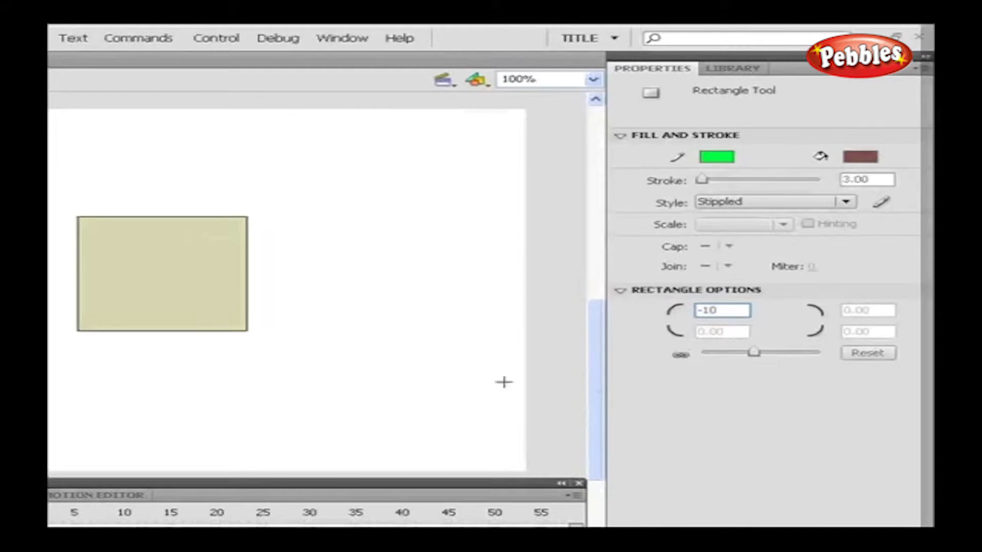
left_click_drag(324, 321, 414, 391)
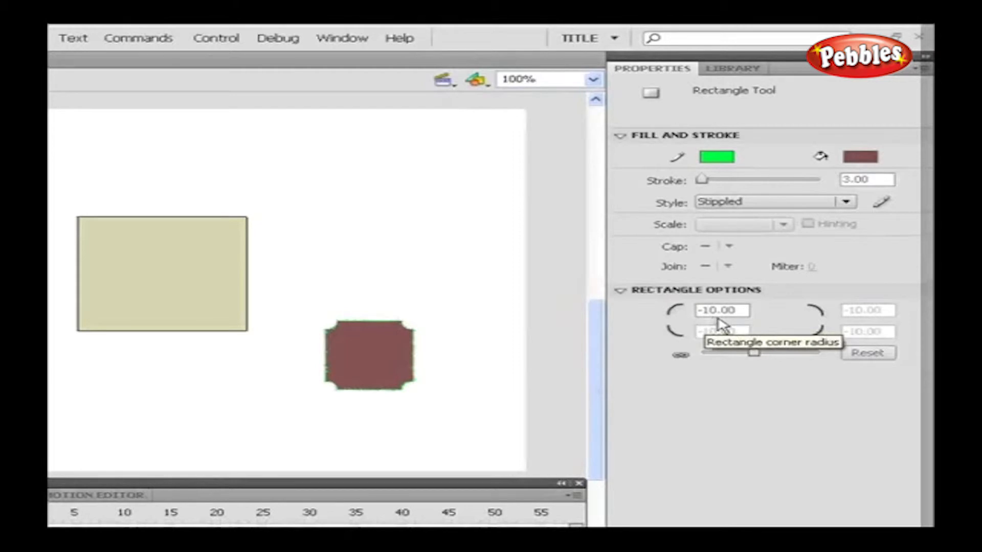
left_click(864, 354)
left_click_drag(103, 370, 232, 417)
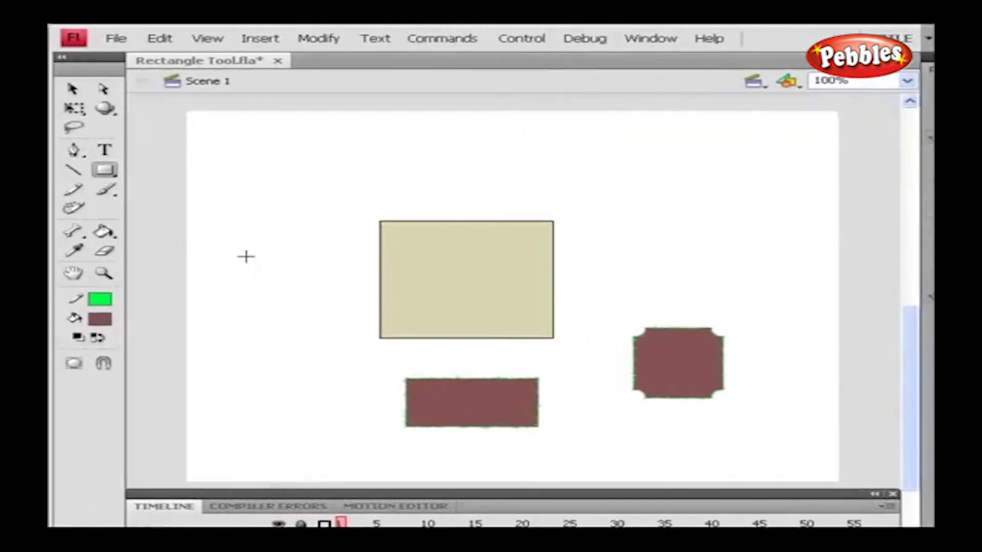
Step: Place a 150 by 150 pixel rectangle with corner radius 2 drawn from its center, and draw another freehand beside the beige one
left_click(246, 257, "alt")
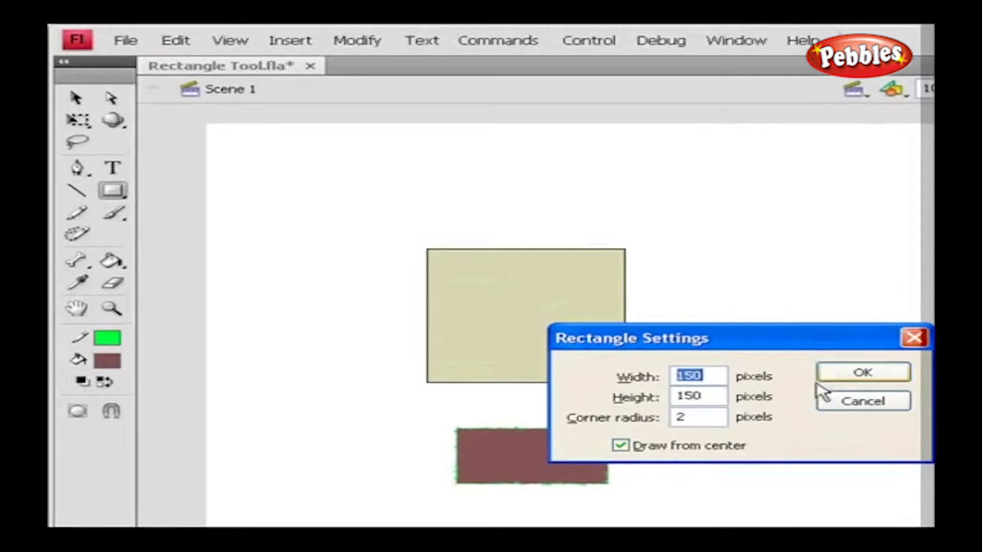
left_click(831, 371)
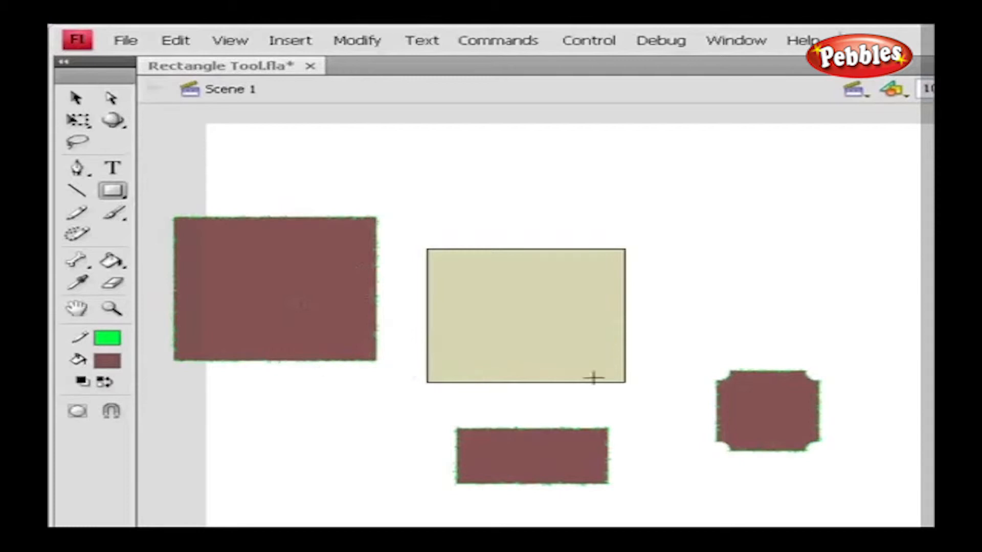
left_click_drag(750, 231, 842, 313)
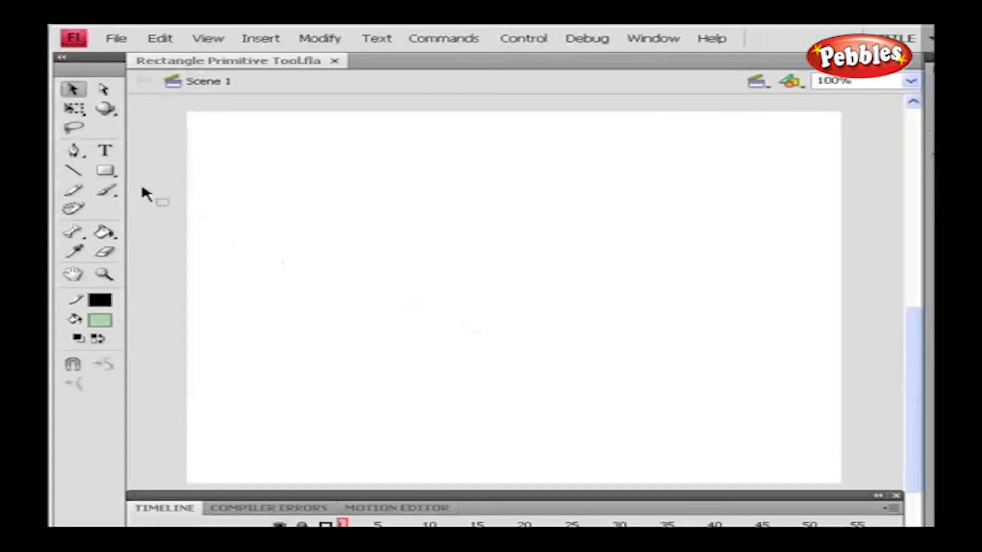
Step: Draw a square-cornered rectangle in the upper middle of the stage with the Rectangle Primitive tool
left_click(113, 175)
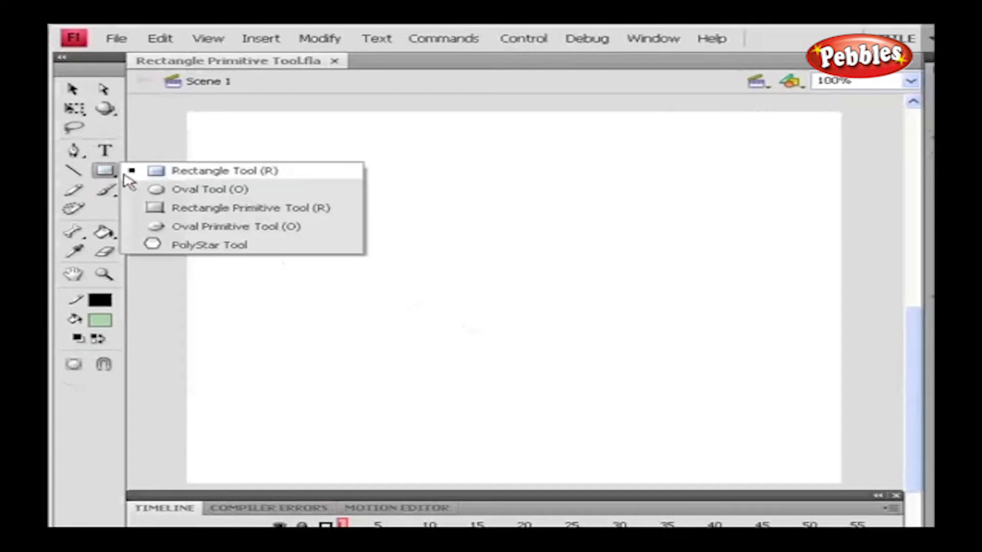
left_click(176, 213)
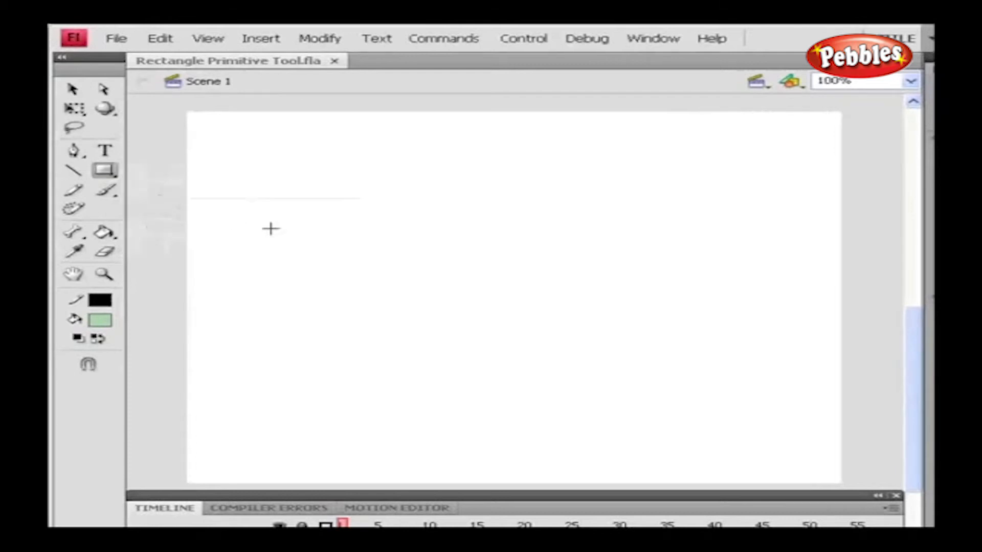
left_click_drag(362, 182, 505, 267)
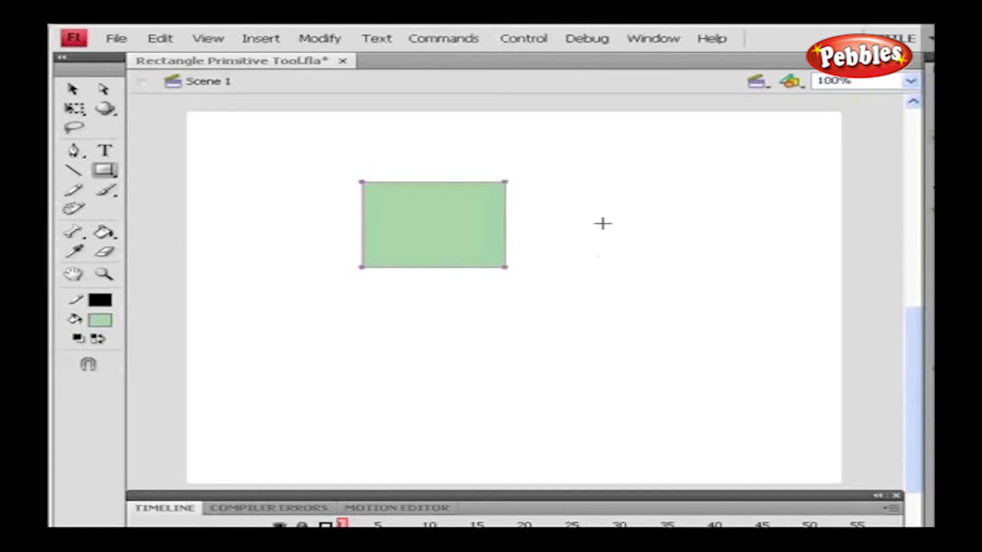
Step: Draw two primitive rectangles with inward-curved corners beside the first, the upper one about 82 by 59 pixels with corner radius -61
left_click_drag(602, 221, 711, 257)
left_click_drag(602, 153, 700, 205)
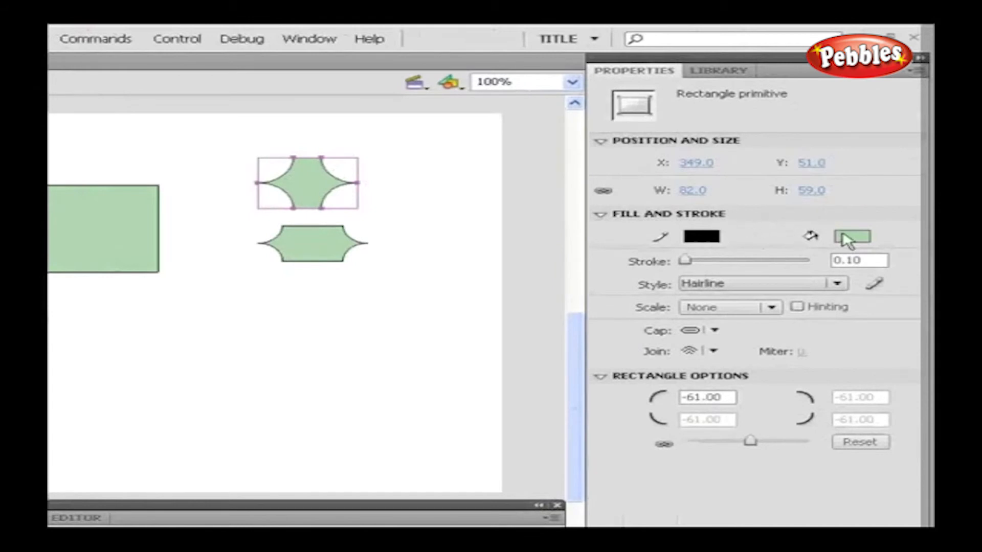
Step: Give the selected primitive a 5-point Solid stroke with Round cap and Round join
left_click_drag(862, 255, 818, 261)
type("5")
left_click(813, 285)
left_click(798, 315)
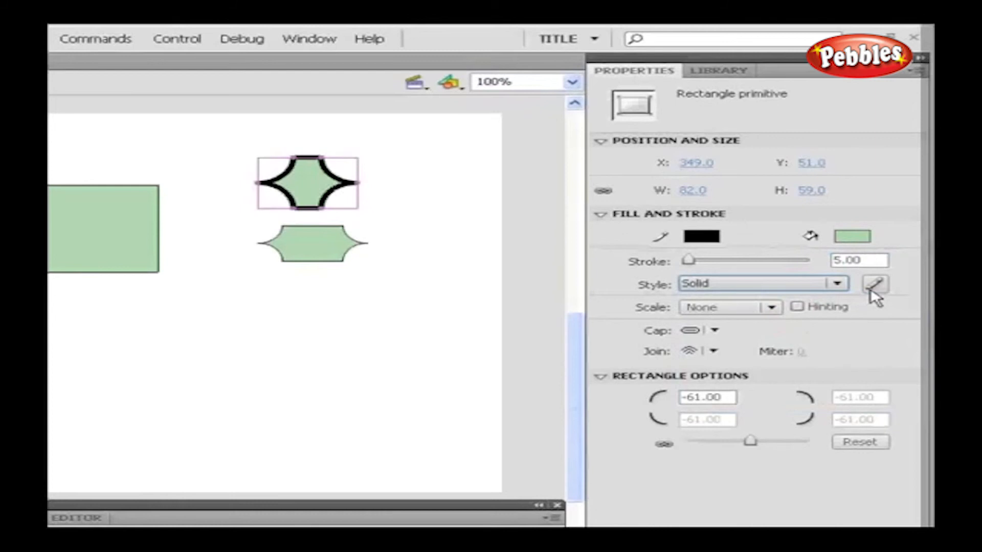
left_click(714, 330)
left_click(721, 364)
left_click(712, 351)
left_click(717, 384)
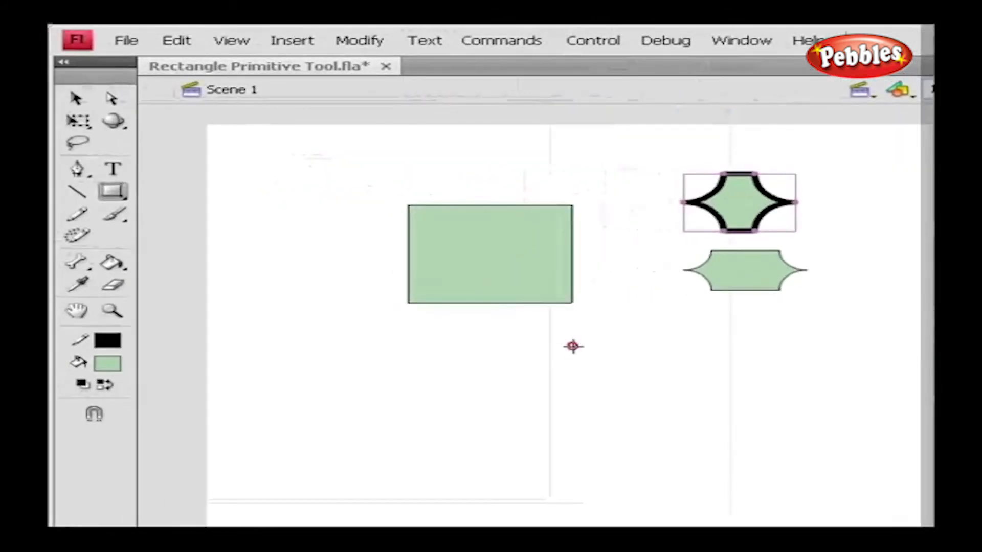
Step: Draw a primitive rectangle about 111 by 64 pixels below the existing shapes and set its corner radius to 10
mouse_move(568, 342)
left_mouse_down()
mouse_move(590, 368)
mouse_move(719, 404)
left_mouse_up()
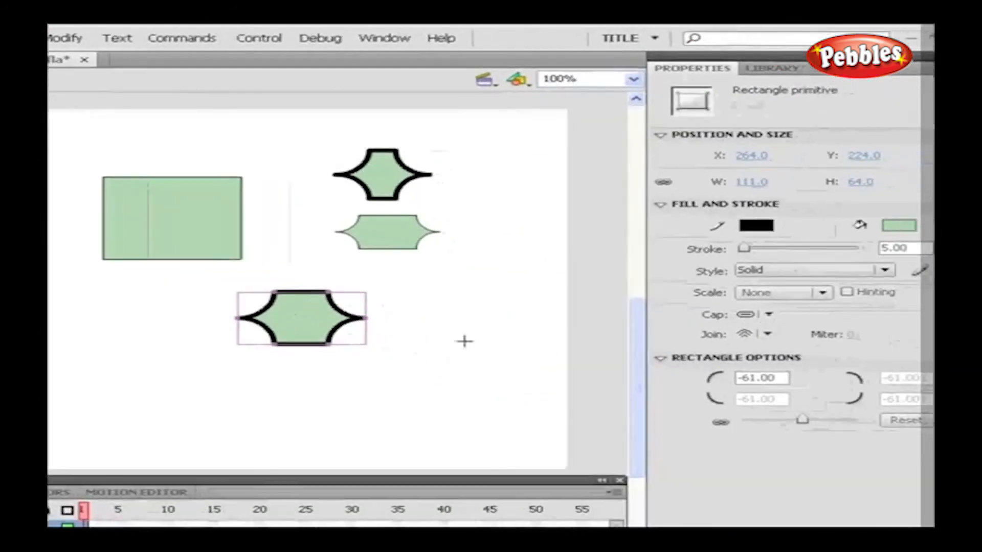
left_click(781, 377)
left_click_drag(781, 378, 692, 386)
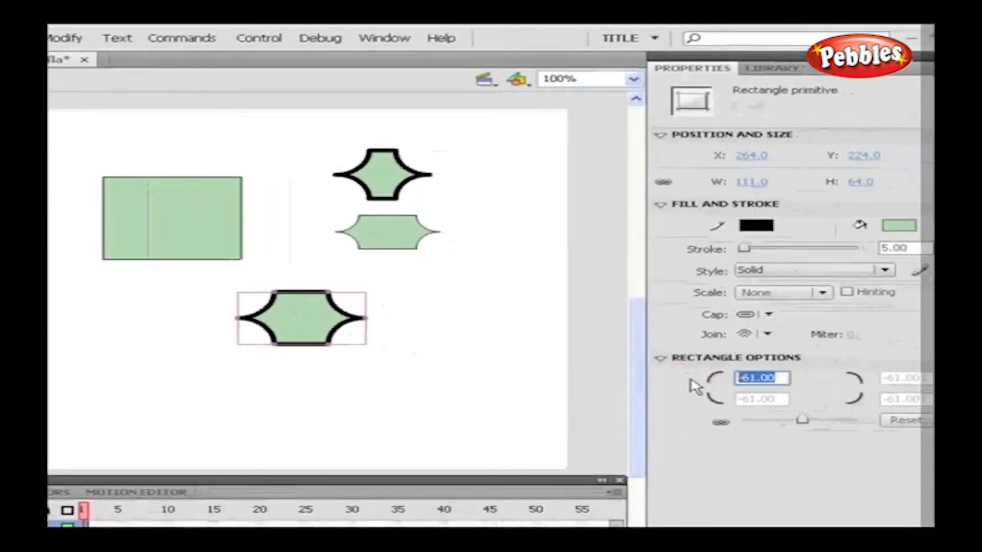
type("10")
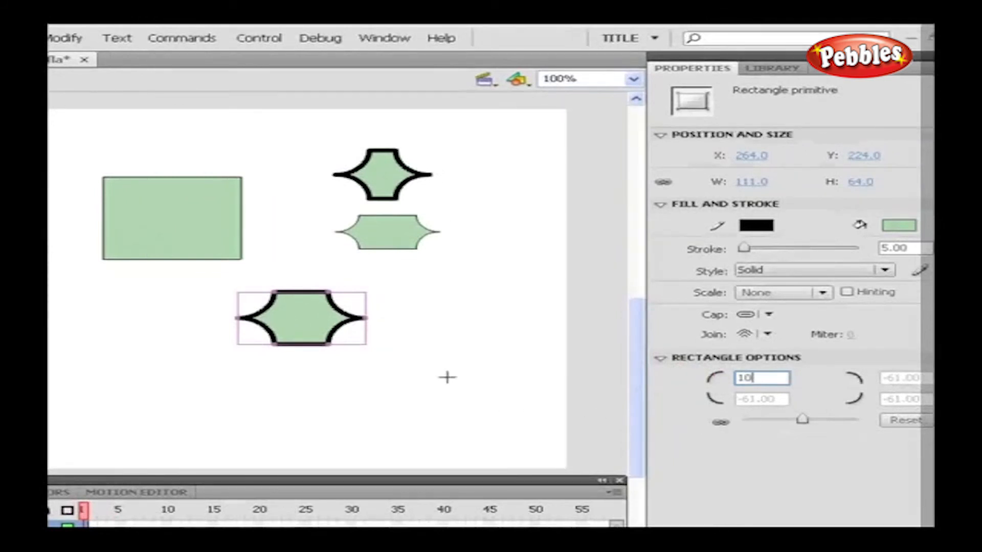
Step: Draw a primitive rectangle about 103 by 99 pixels at the stage's lower left and reset its corner radius
left_click_drag(86, 353, 203, 432)
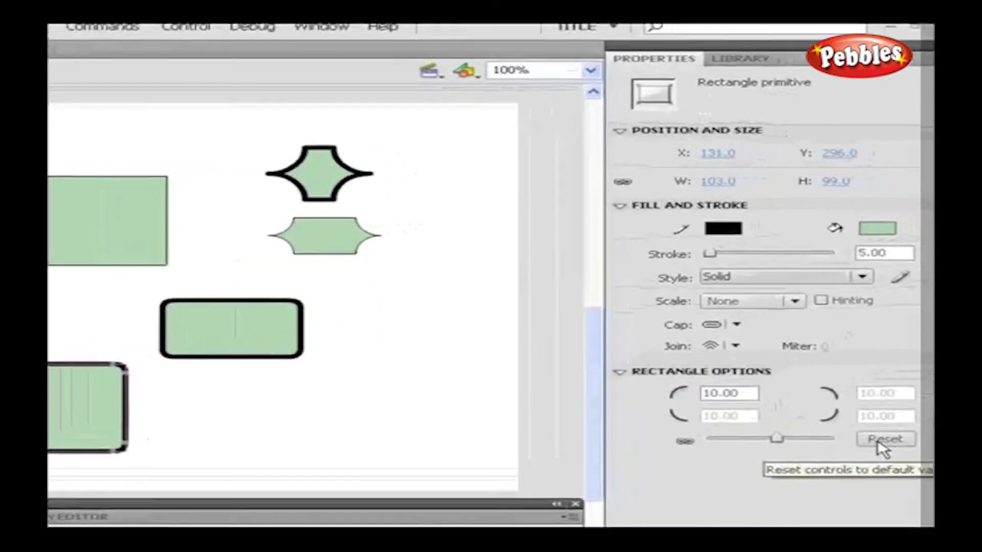
left_click(879, 440)
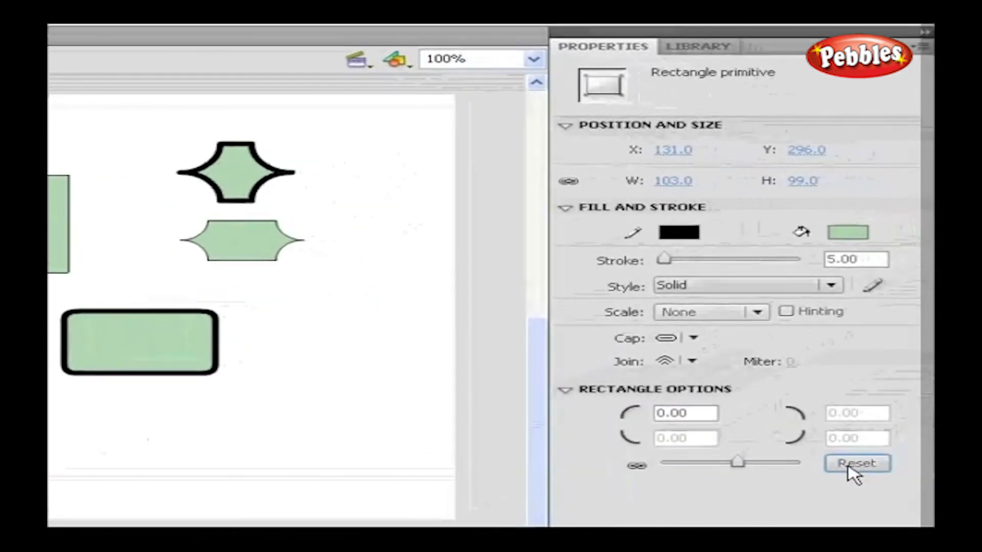